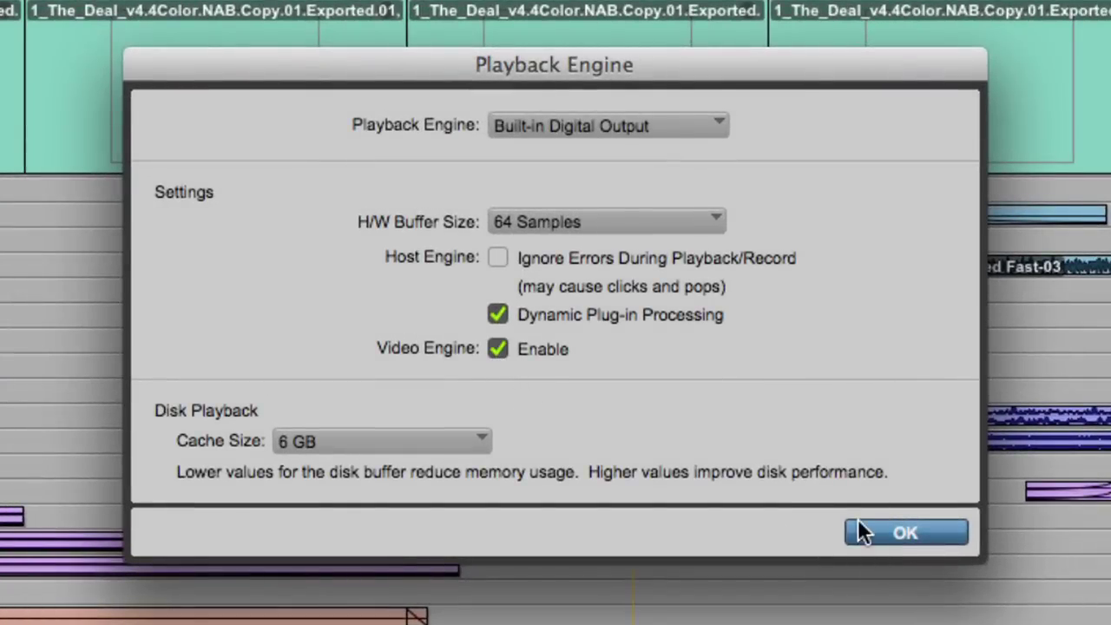
Apply the Playback Engine settings so the video engine enables both video tracks.
left_click(858, 524)
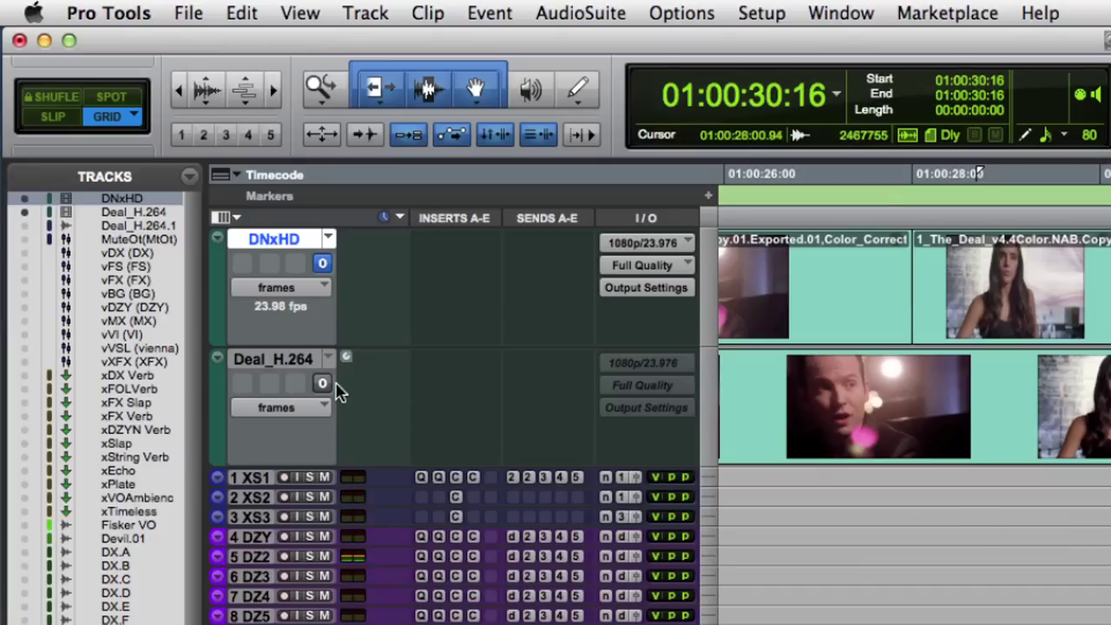
Set Deal_H.264 as the online video track and play back the session with its picture.
left_click(322, 384)
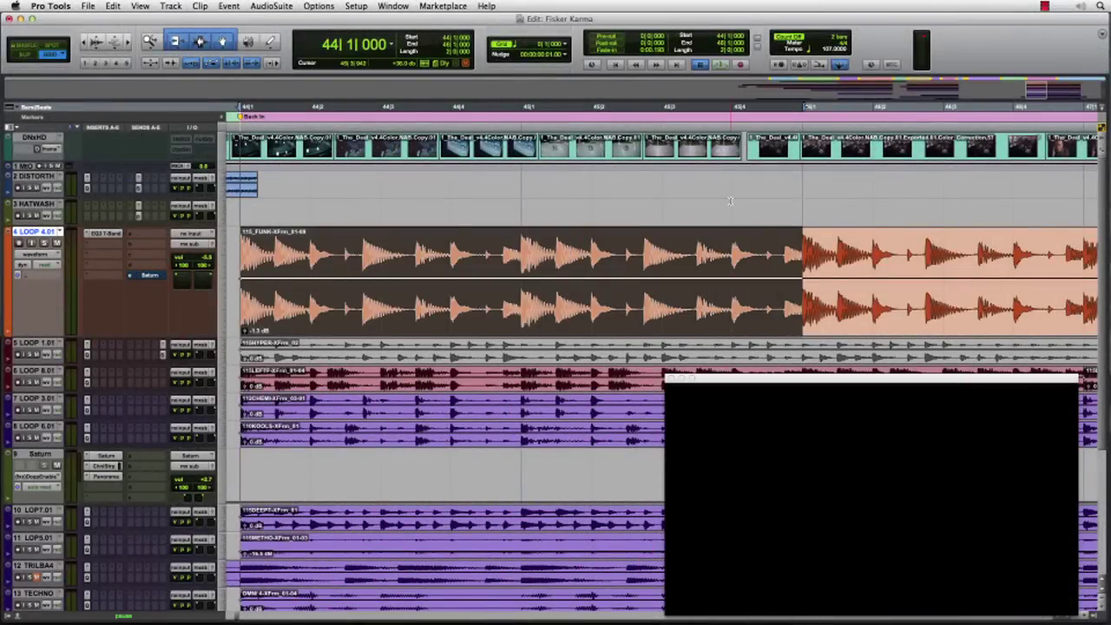
key("space")
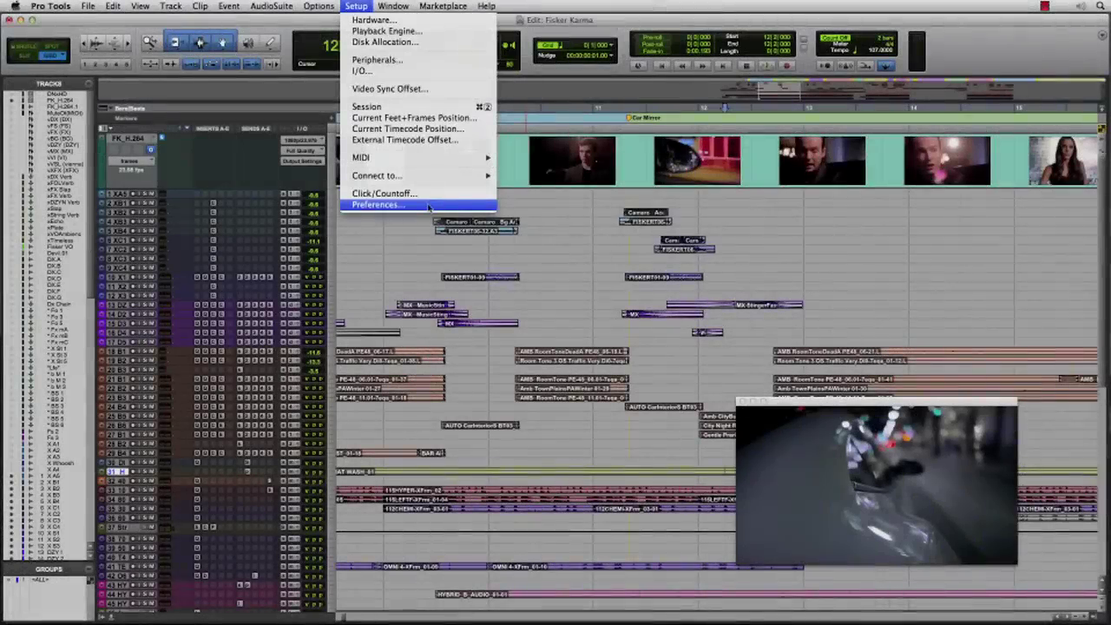
Check Enable GPU in the Video section of Pro Tools Preferences.
left_click(427, 207)
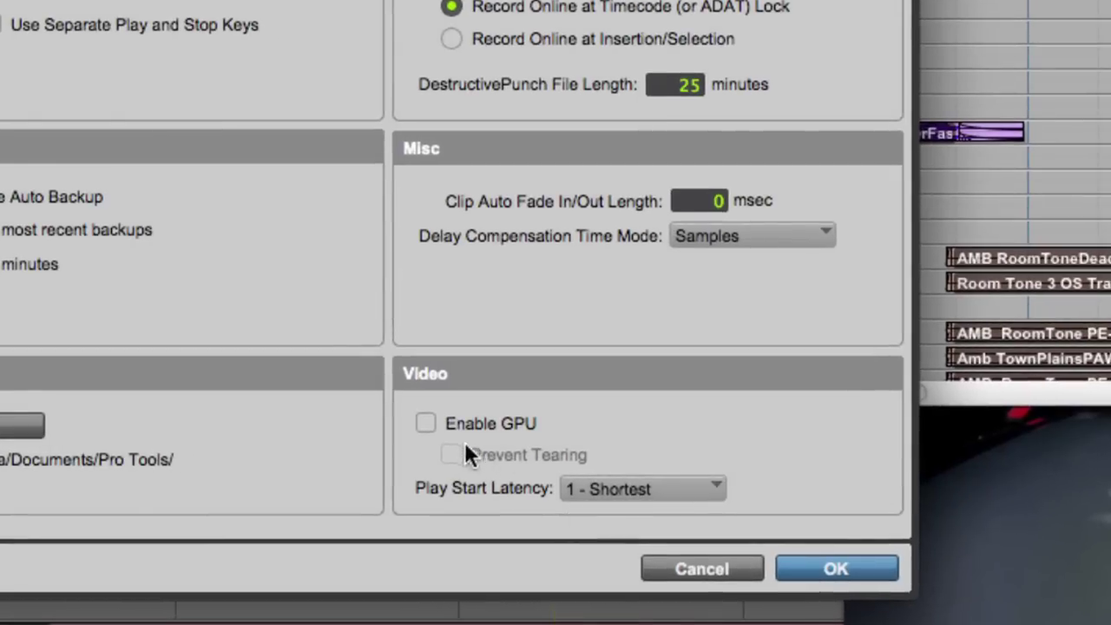
left_click(423, 422)
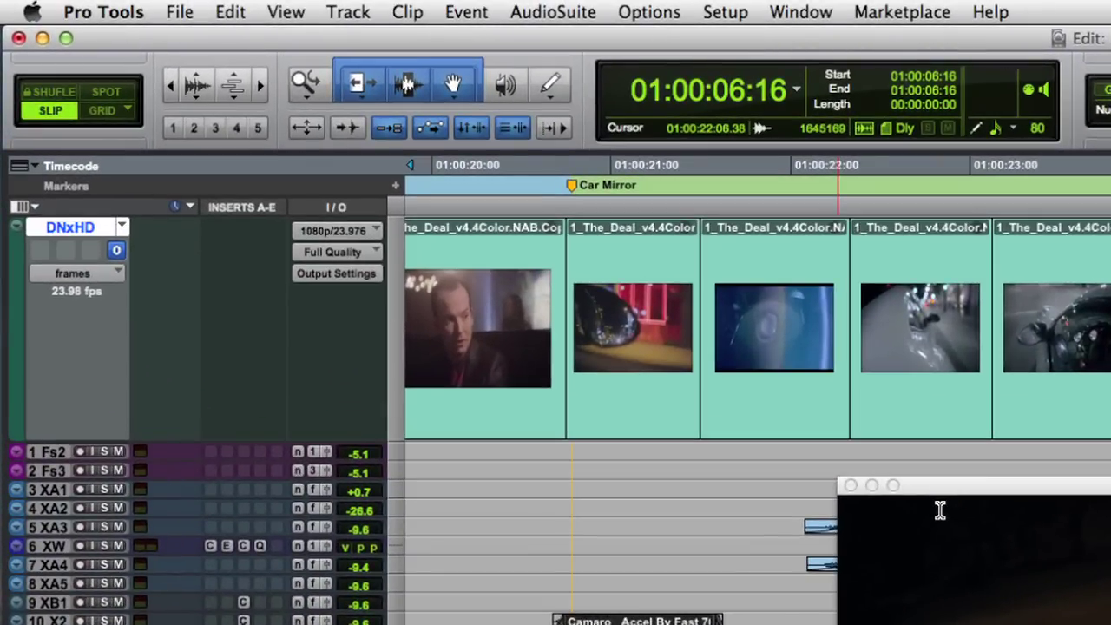
Confirm the DNxHD track at 1080p/23.976 and full quality, then review Blackmagic output settings.
left_click(371, 231)
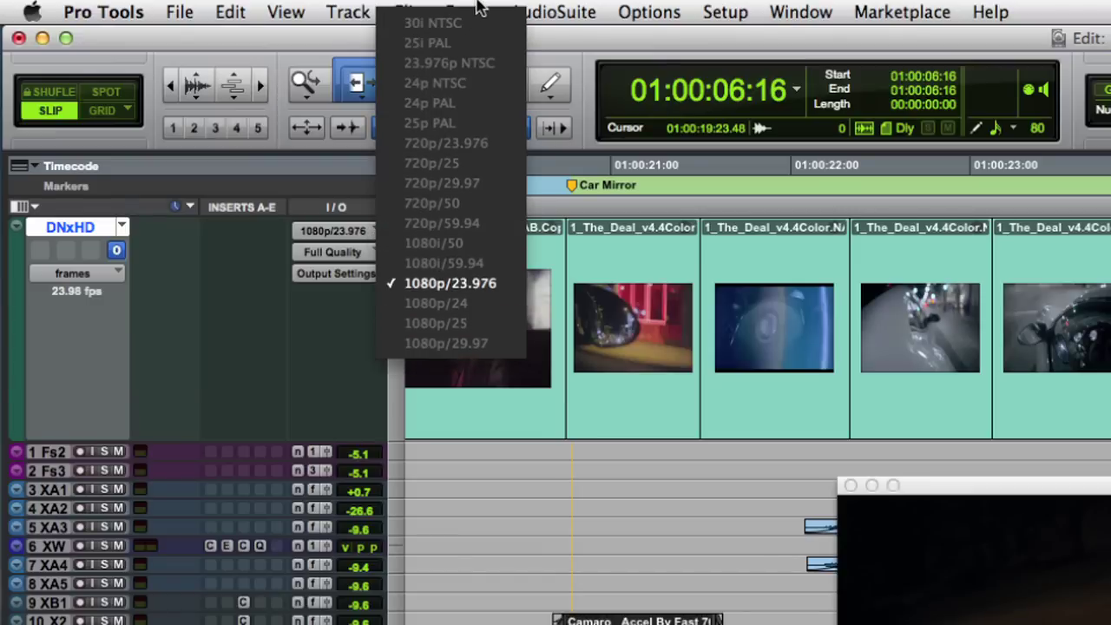
left_click(514, 287)
left_click(326, 253)
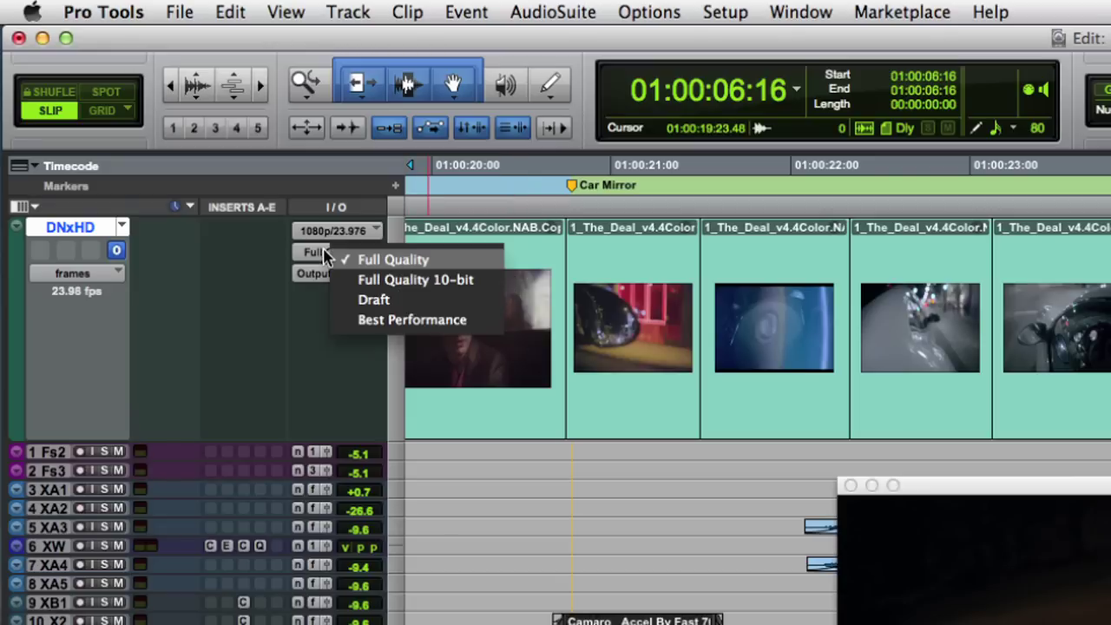
left_click(484, 289)
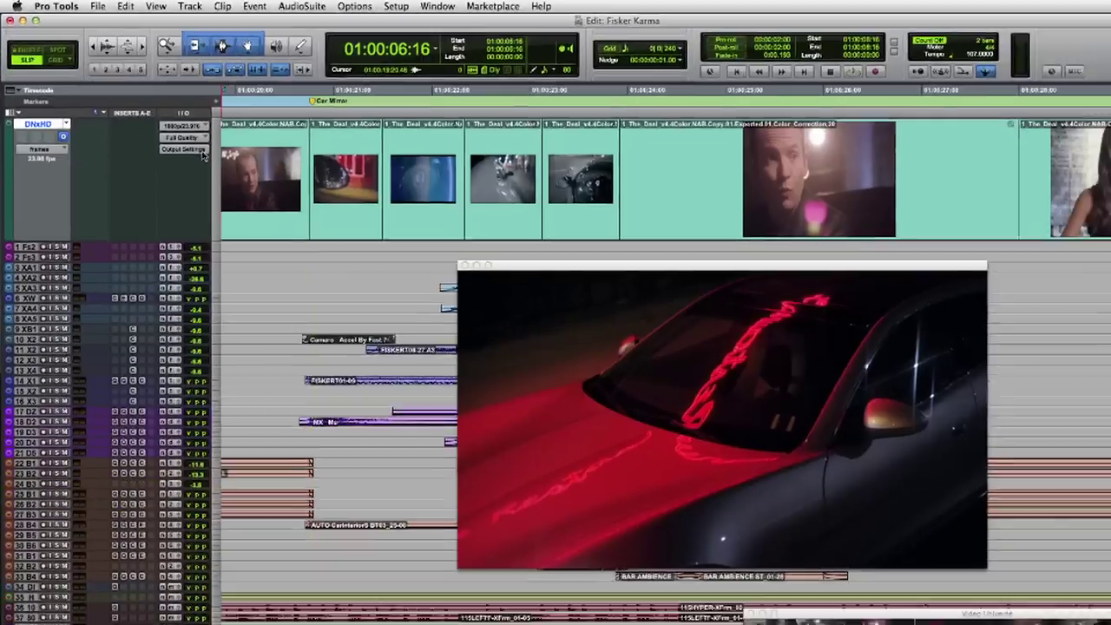
left_click(178, 135)
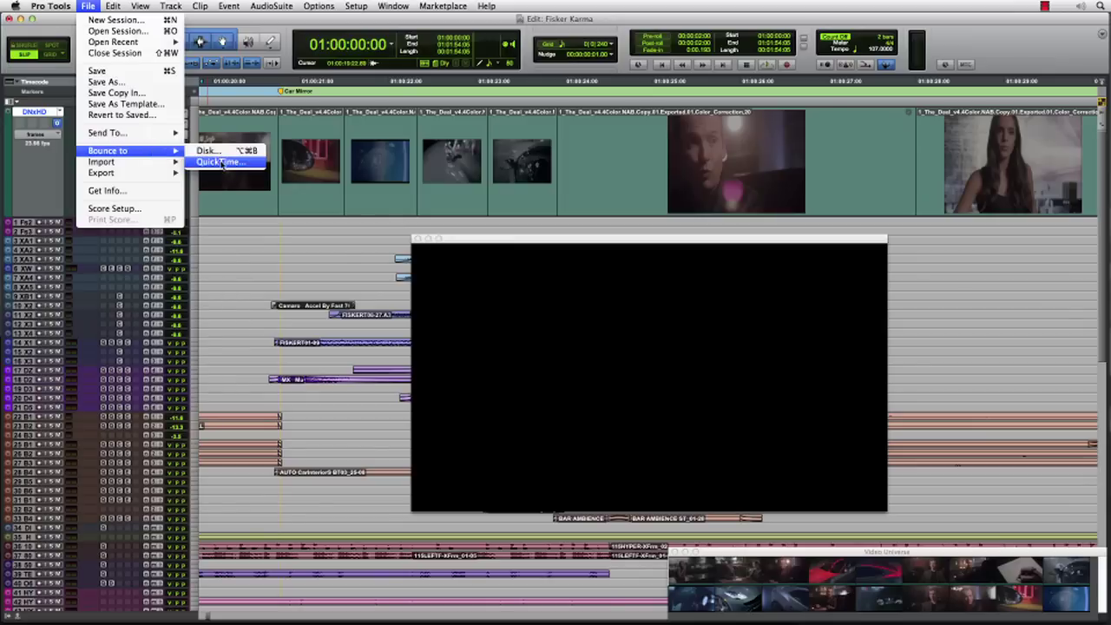
Bounce the session to QuickTime movie 'FK' and import it at the selection as a new video track.
left_click(222, 163)
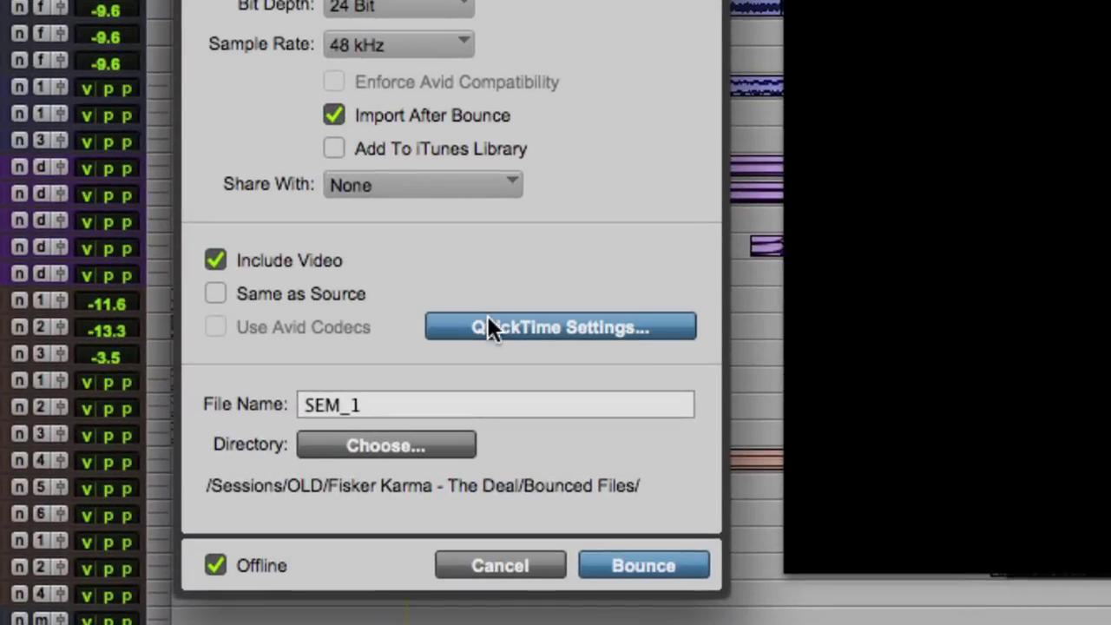
left_click(488, 318)
type("FK")
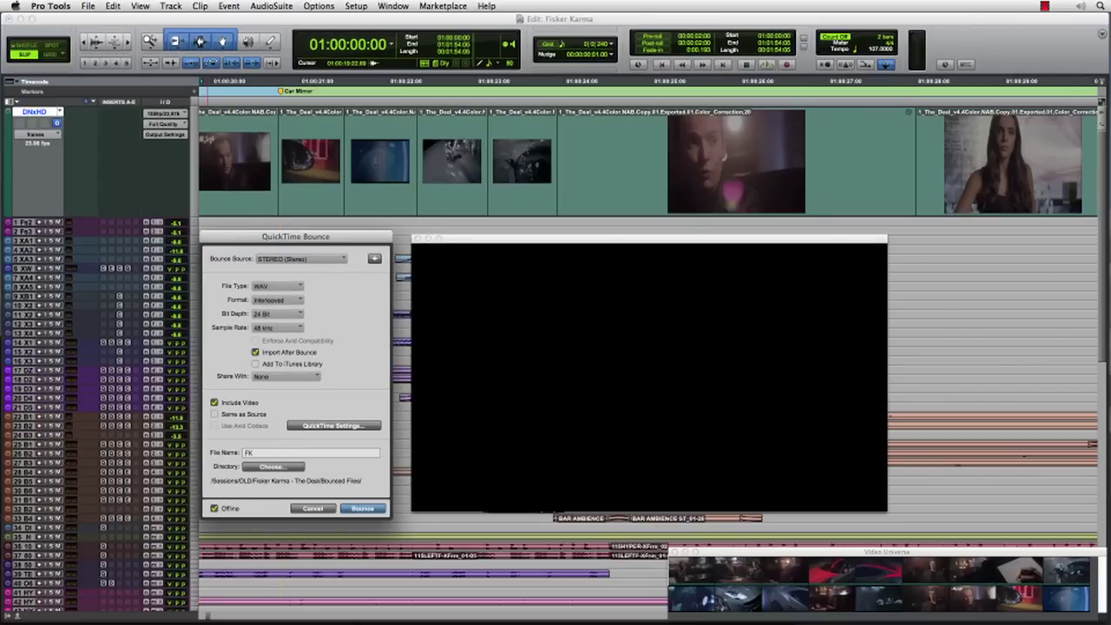
key("Return")
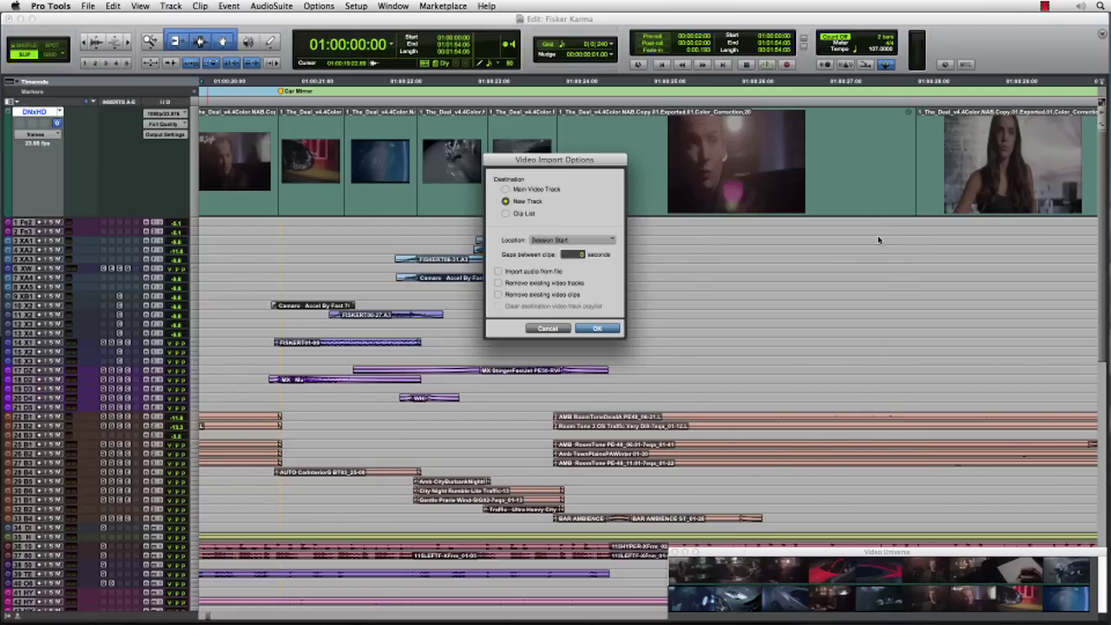
left_click(573, 240)
left_click(593, 270)
left_click(599, 329)
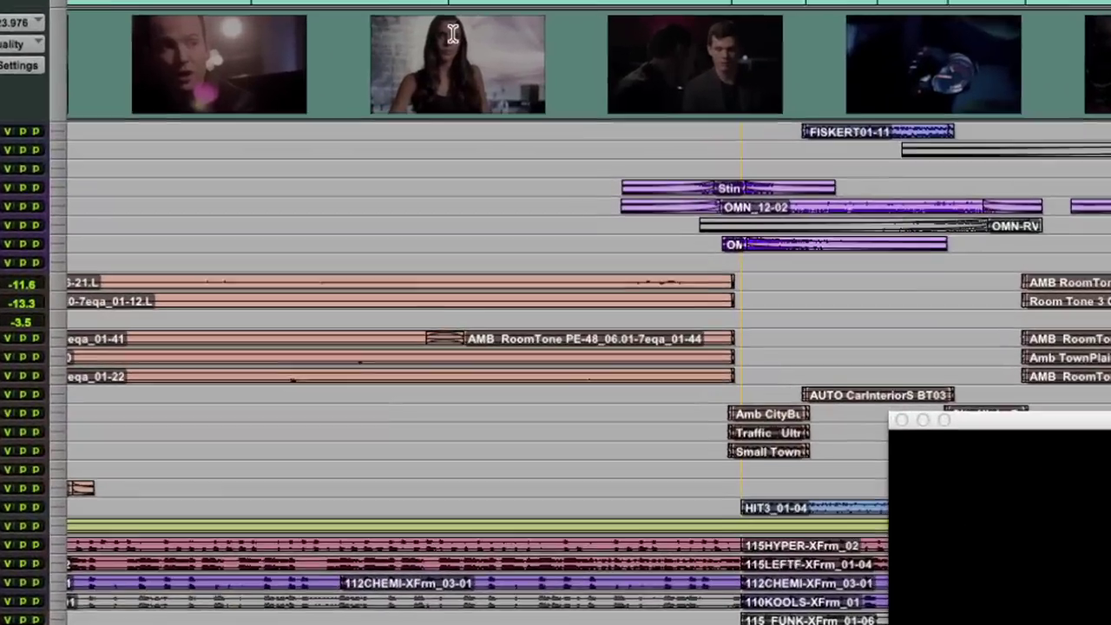
Import the H.264 clip's audio onto a new track at the selection.
right_click(528, 179)
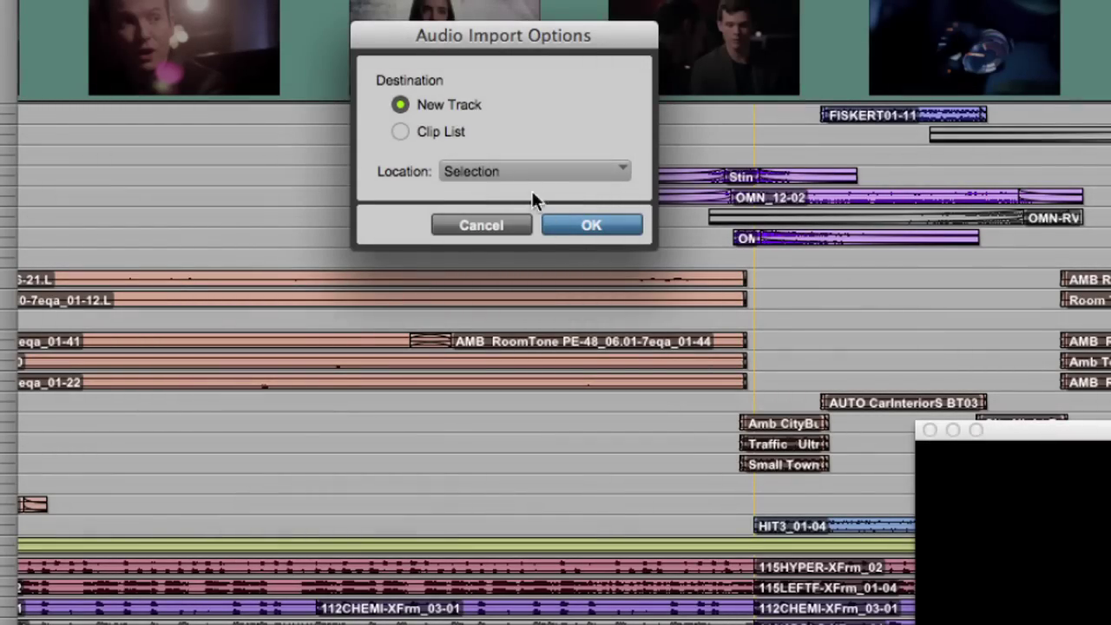
left_click(581, 225)
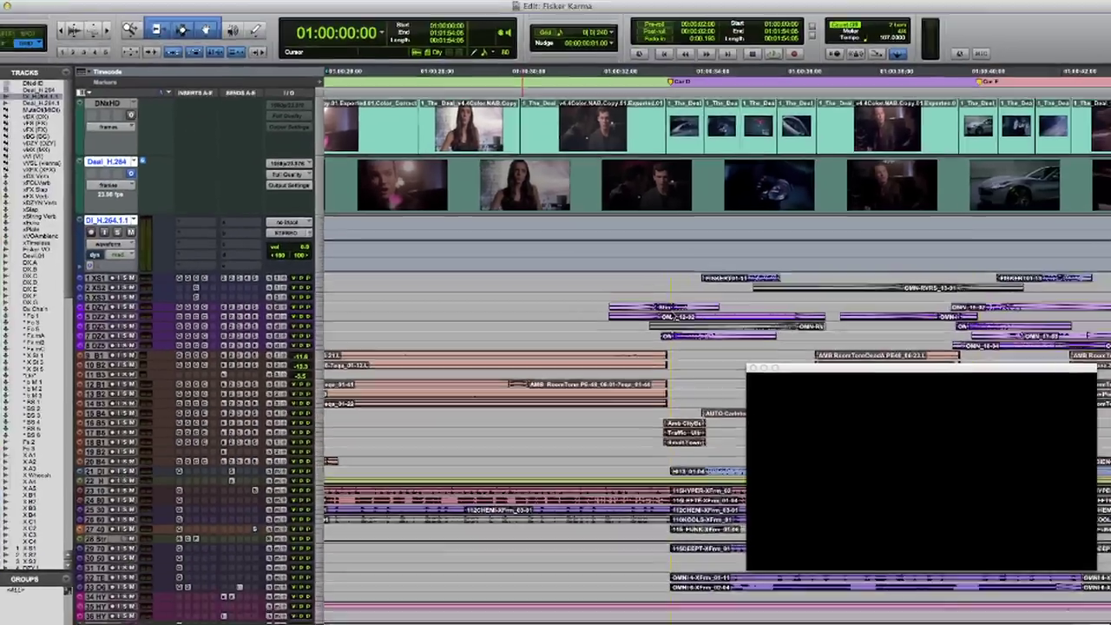